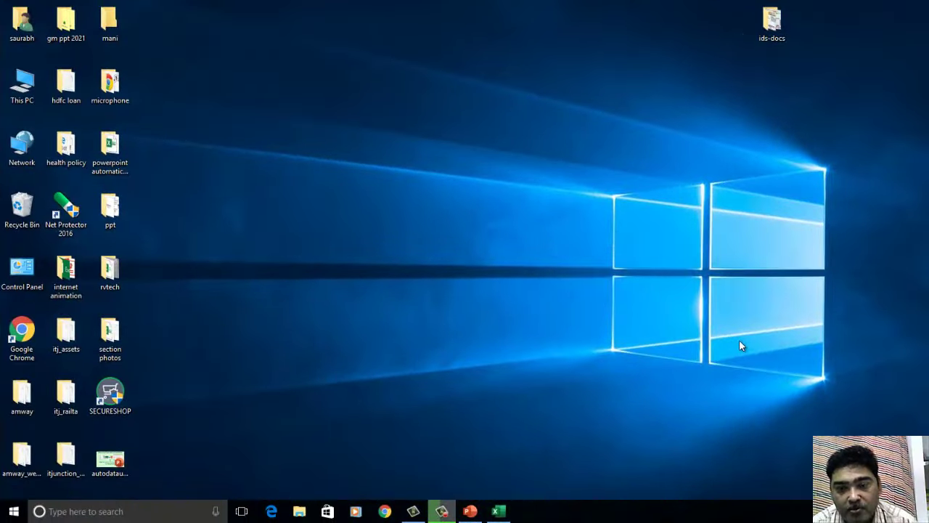
- Review the monthlysale stock table in Excel, then switch to the blank Presentation1
left_click(498, 511)
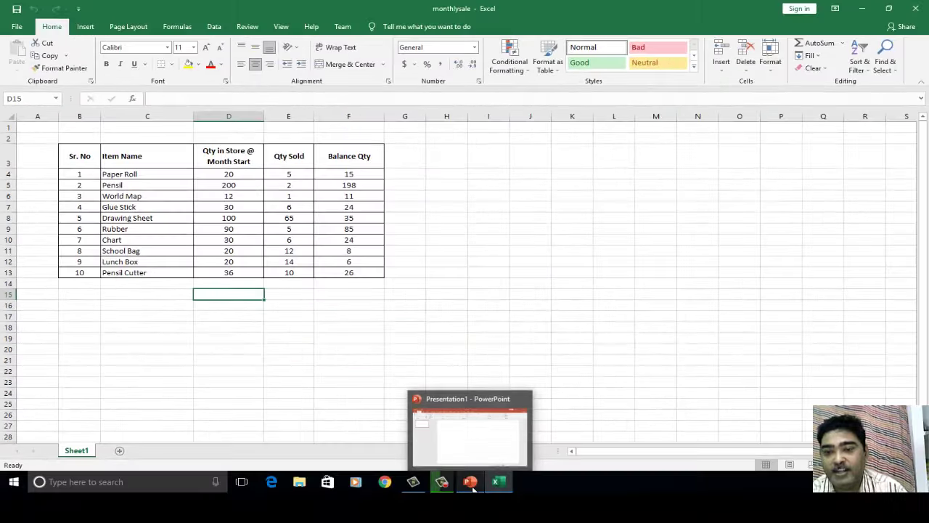
left_click(471, 484)
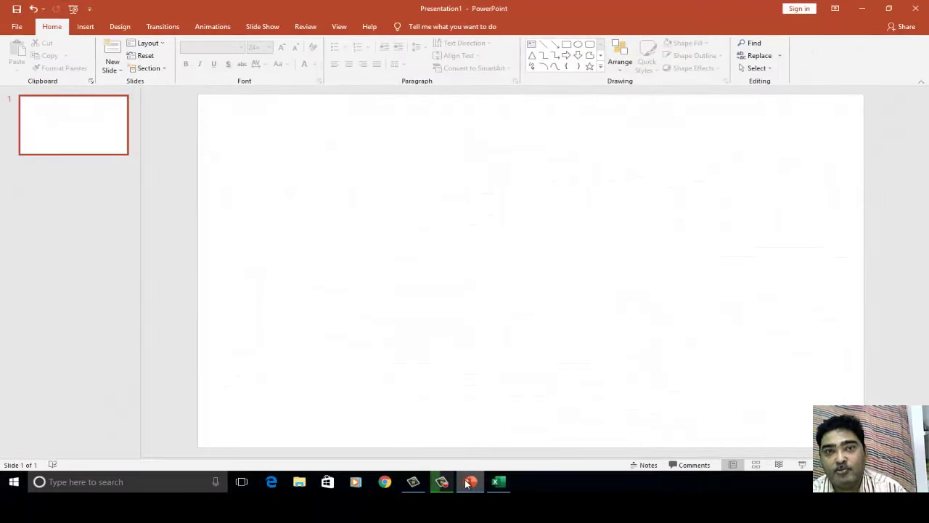
- Start inserting an object on the blank slide using the Create from file option
left_click(87, 29)
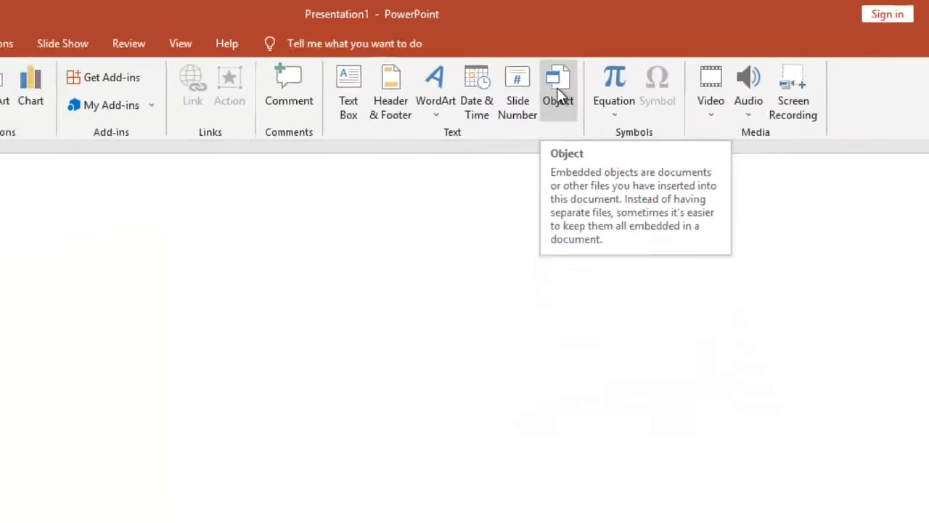
left_click(512, 138)
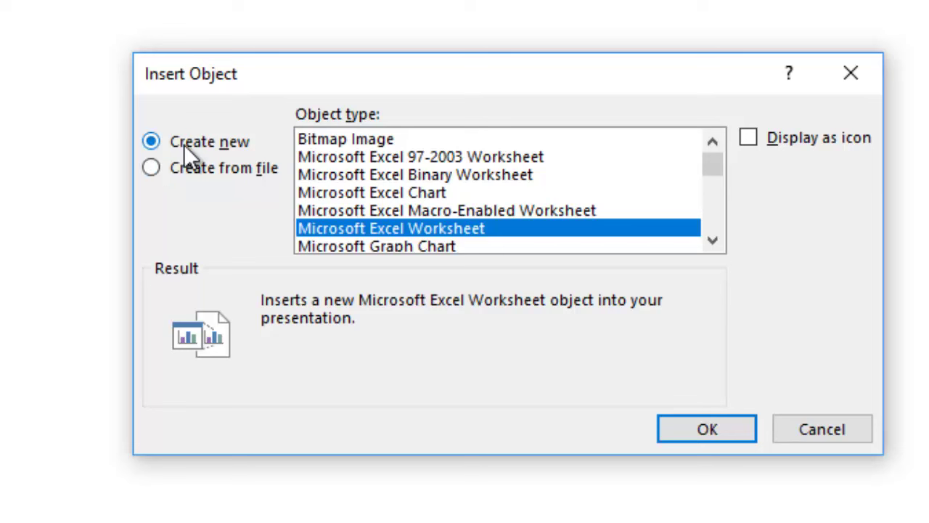
left_click(252, 173)
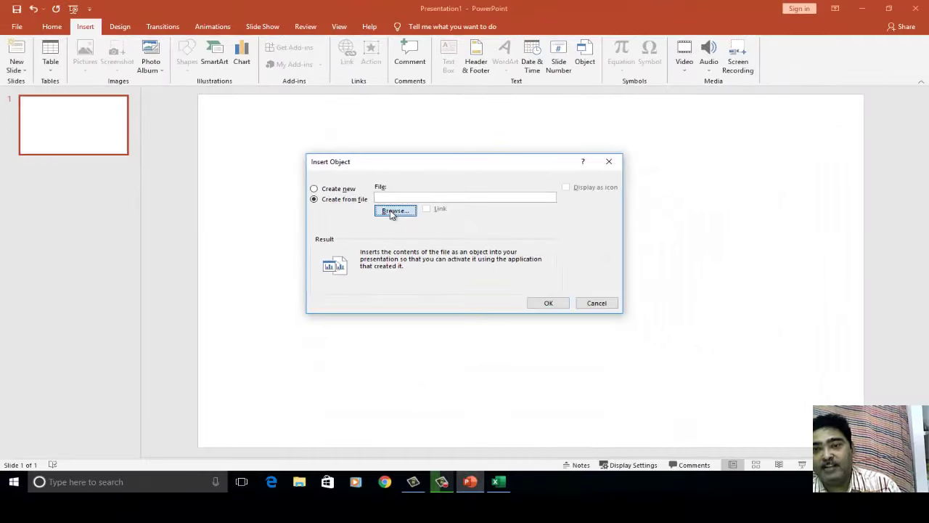
left_click(392, 212)
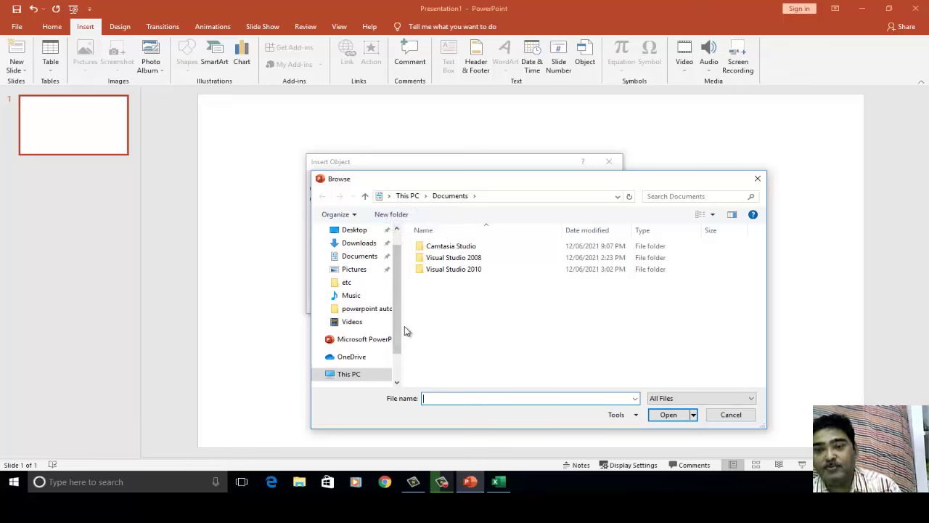
- Pick monthlysale from Desktop\powerpoint automatic data update from excel and insert it
left_click_drag(398, 302, 403, 285)
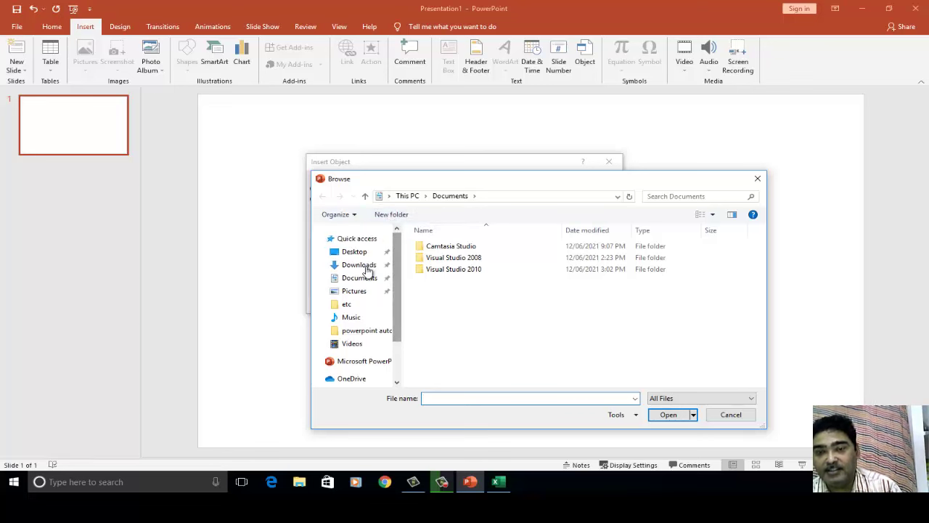
left_click(361, 255)
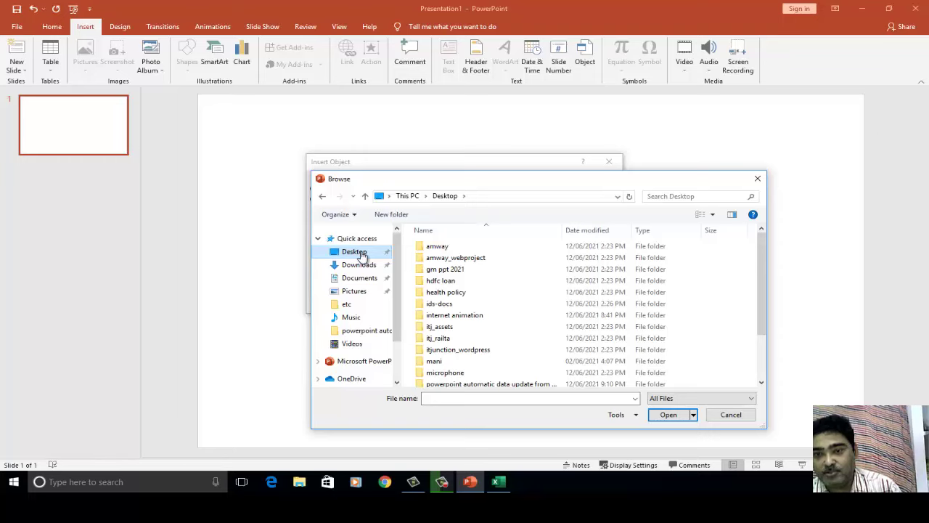
scroll(465, 315, "down", 1)
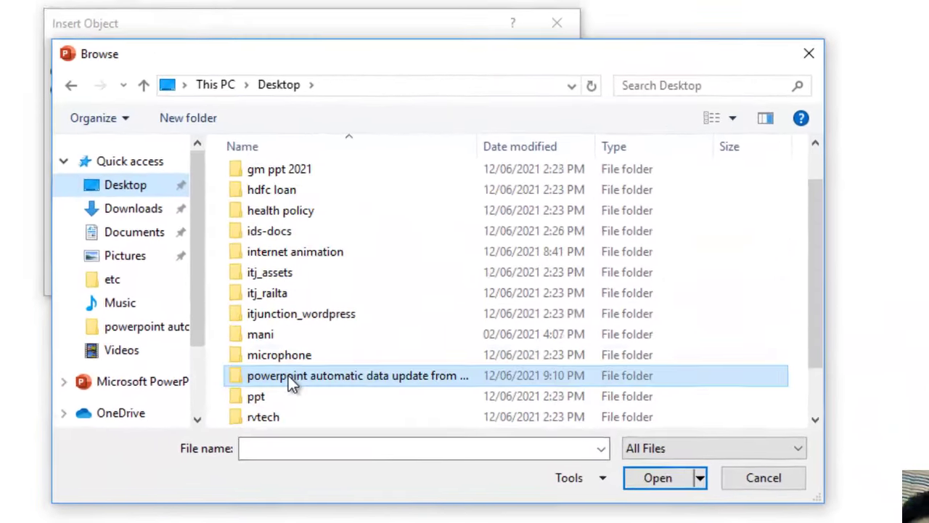
double_click(356, 366)
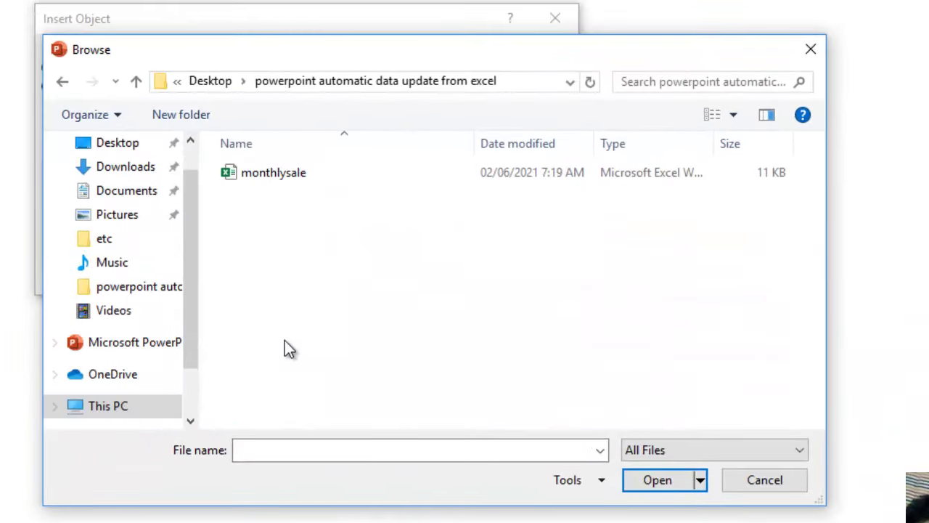
left_click(249, 176)
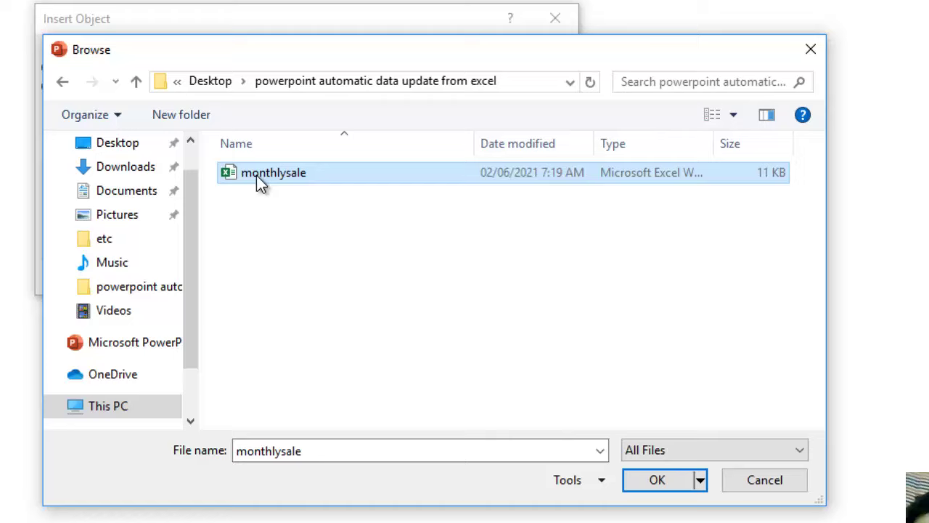
left_click(659, 485)
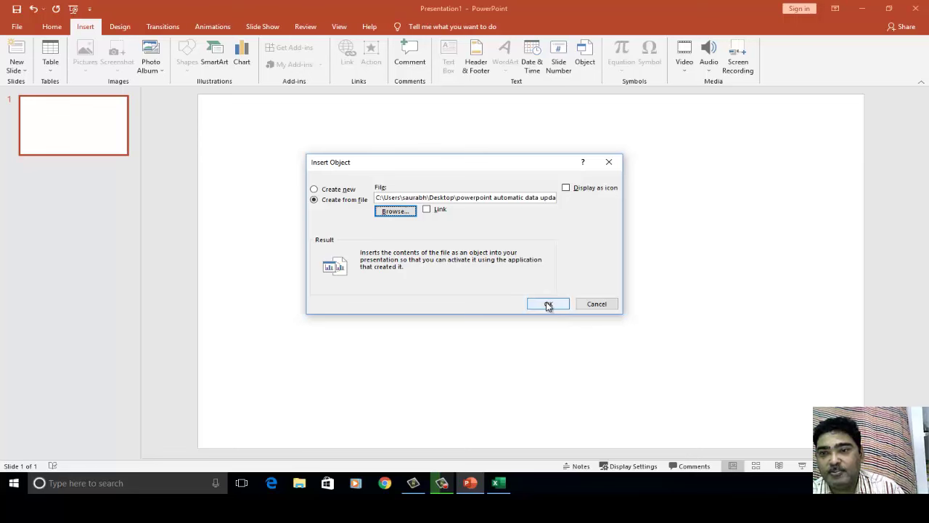
left_click(548, 305)
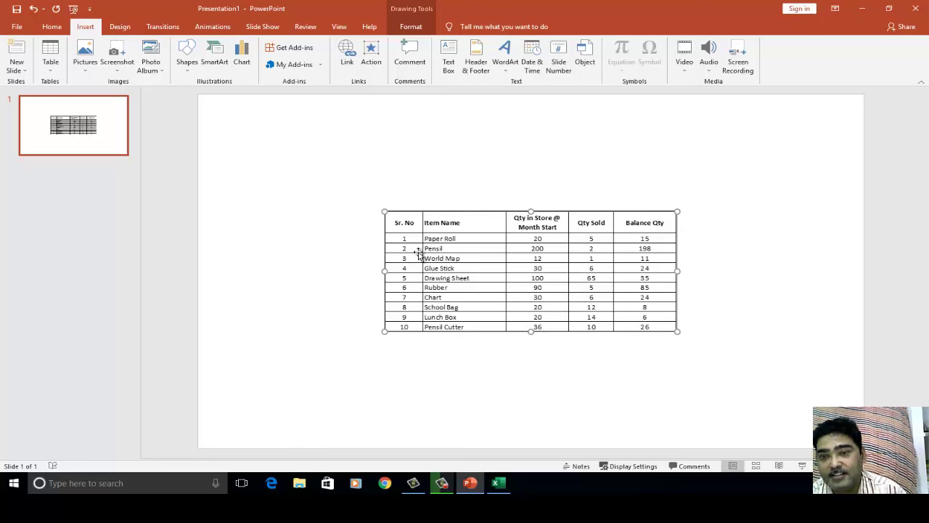
- Move the stock table up and enlarge it from its corner to span most of the slide
left_click_drag(416, 212, 330, 123)
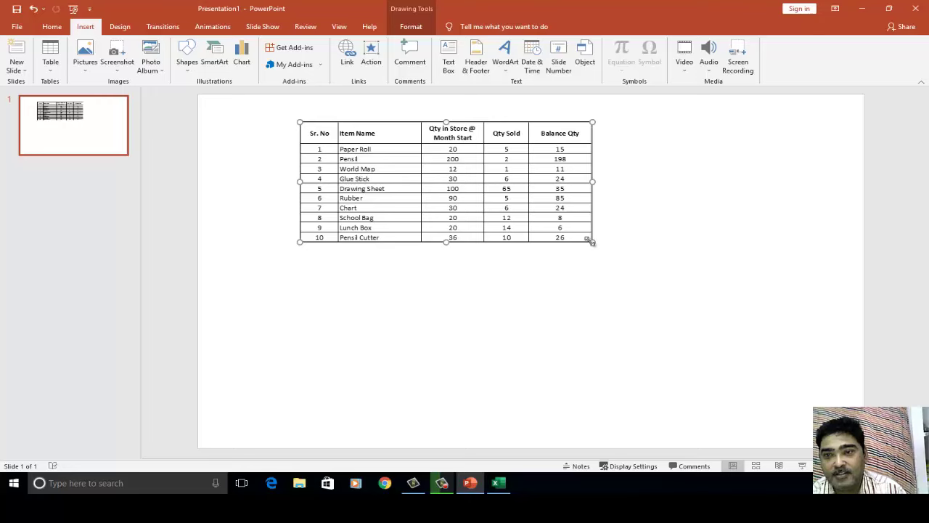
left_click_drag(593, 245, 648, 328)
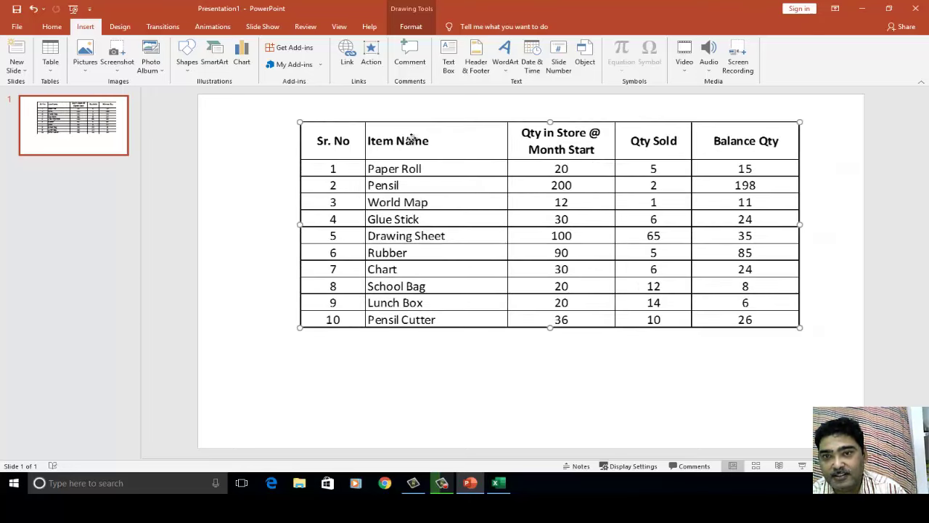
mouse_move(417, 137)
left_mouse_down()
mouse_move(405, 151)
mouse_move(422, 220)
left_mouse_up()
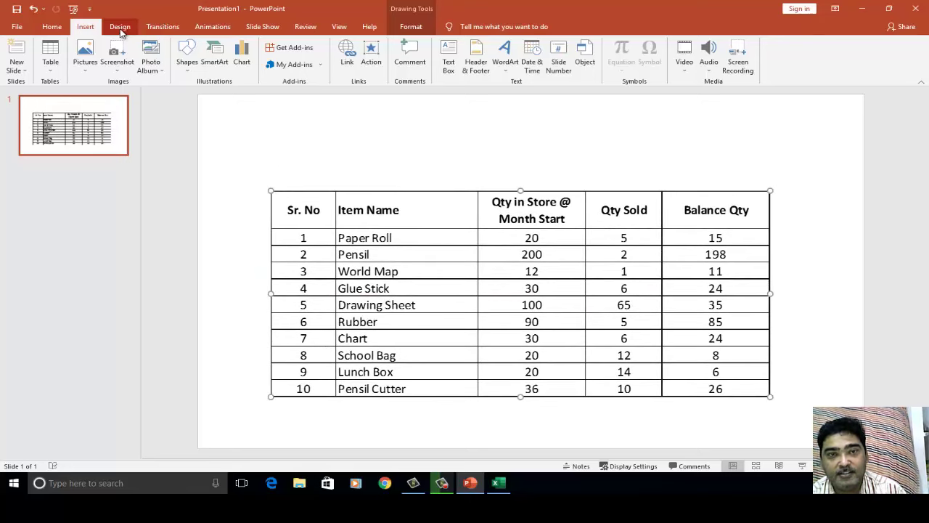
- Add a WordArt text box above the table reading 'Monthly Sales Report'
left_click(505, 57)
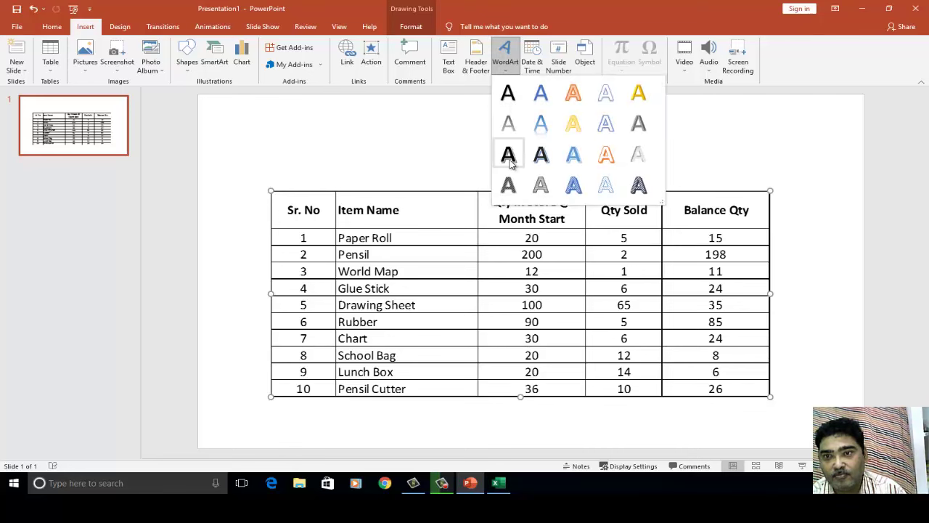
left_click(508, 155)
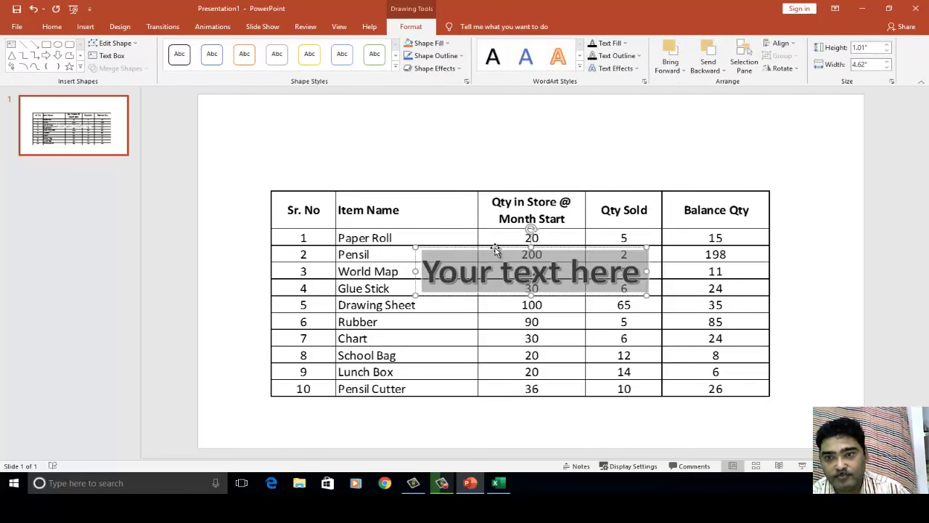
left_click_drag(495, 249, 474, 126)
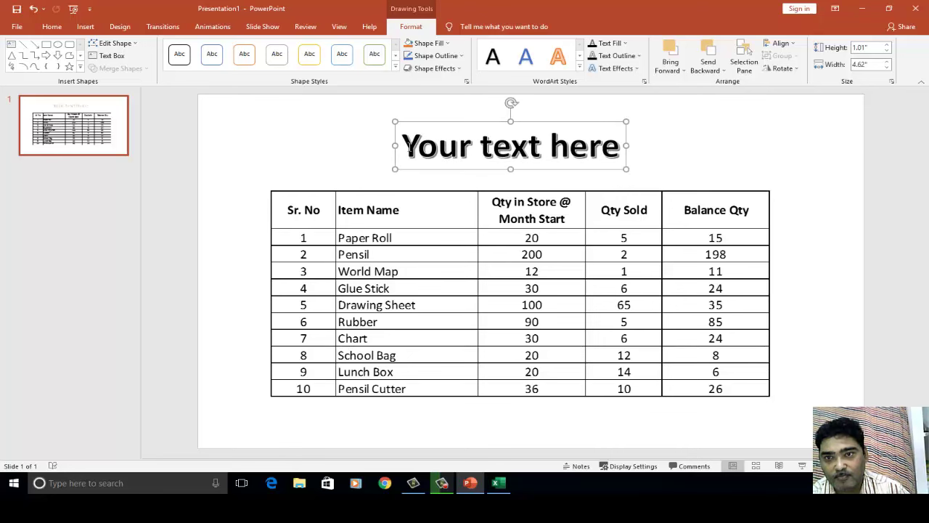
left_click_drag(408, 146, 583, 148)
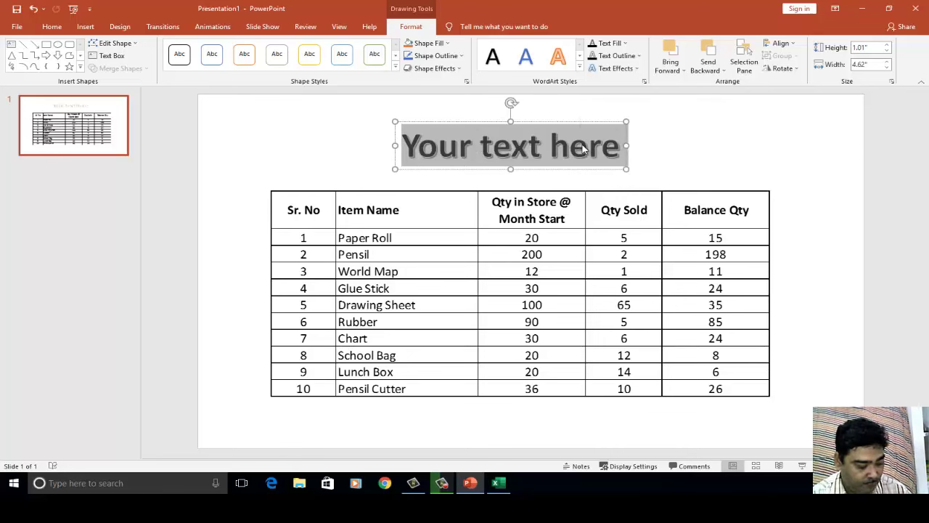
type("Monthly Sal")
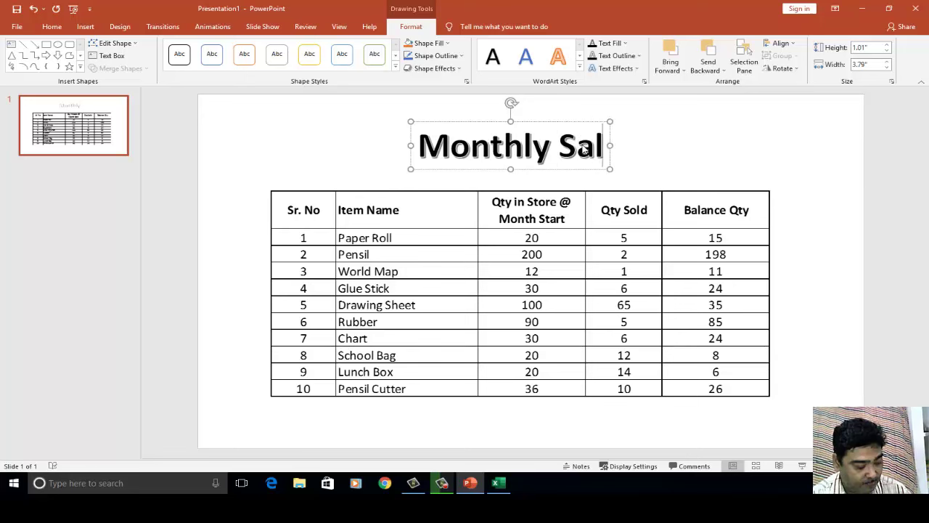
type("es Repor")
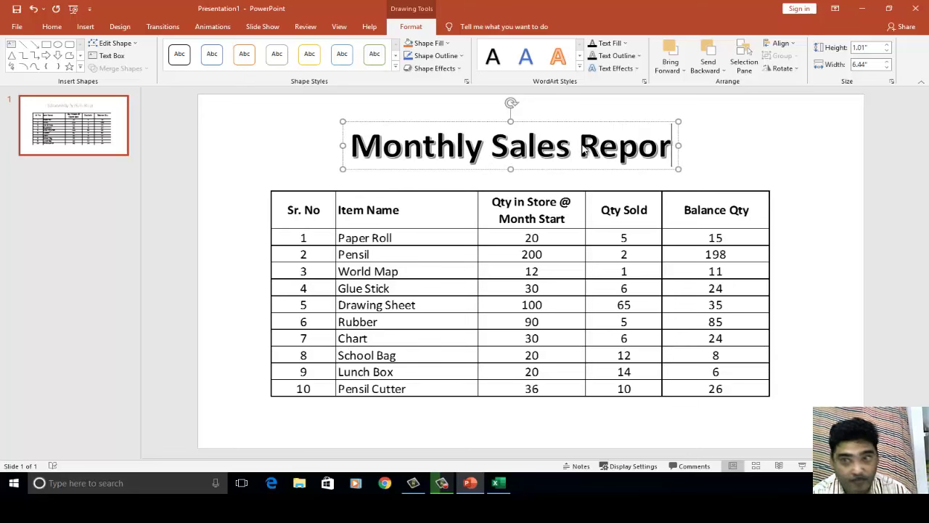
type("t")
- Shrink the WordArt title to 32 pt and colour it red
left_click(52, 26)
left_click(295, 47)
left_click(295, 47)
left_click(295, 47)
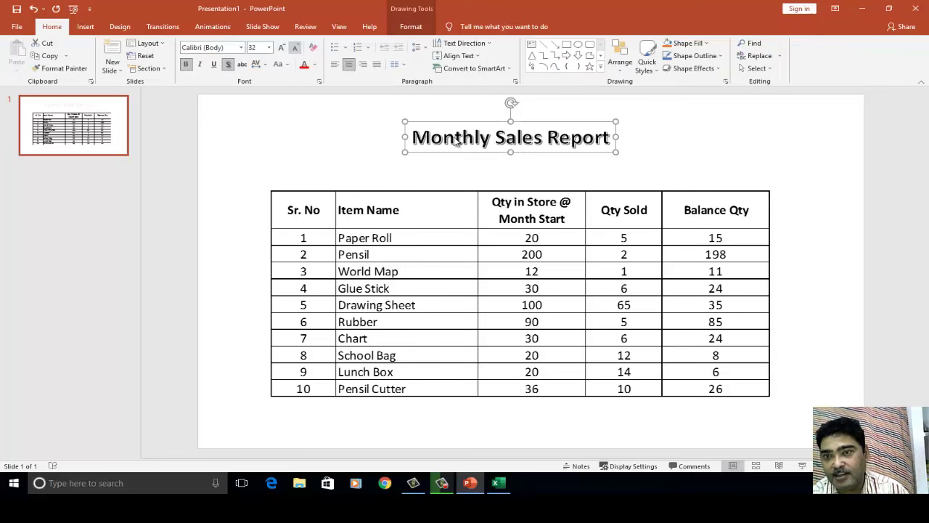
left_click_drag(545, 122, 541, 132)
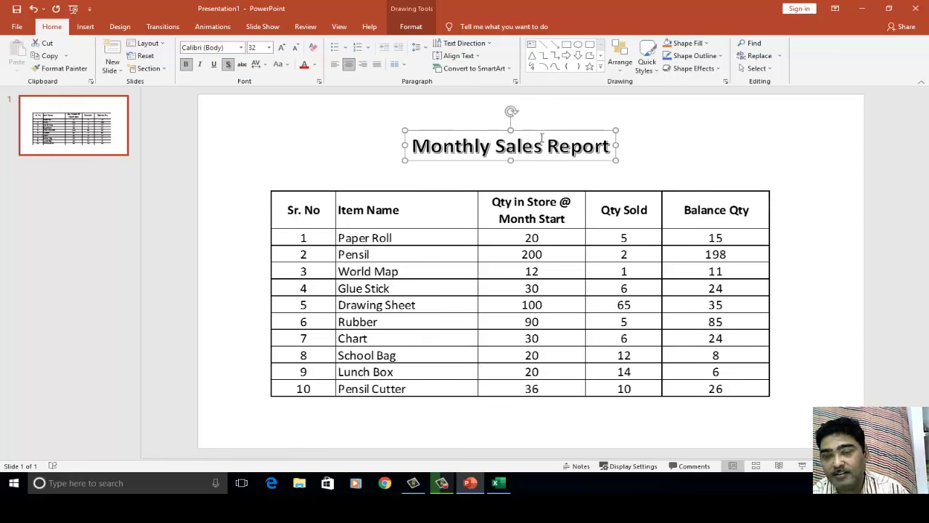
left_click(314, 64)
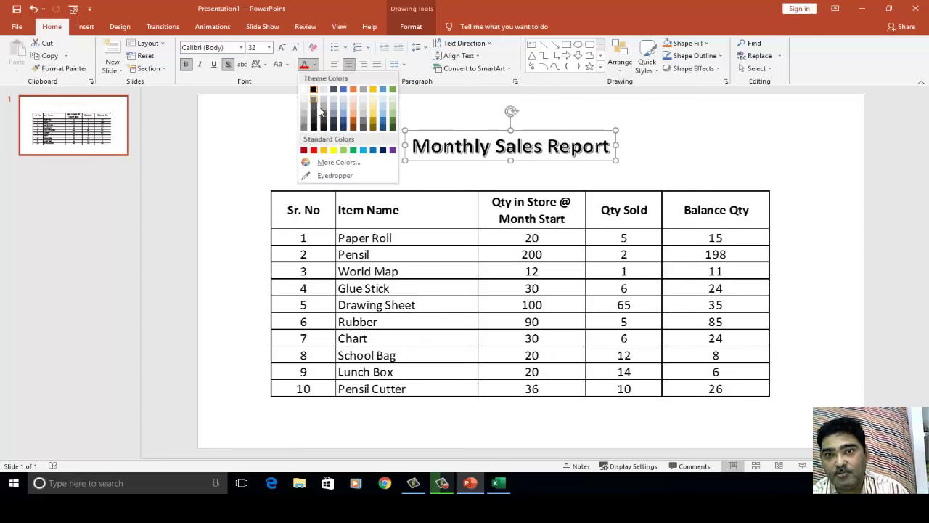
left_click(313, 151)
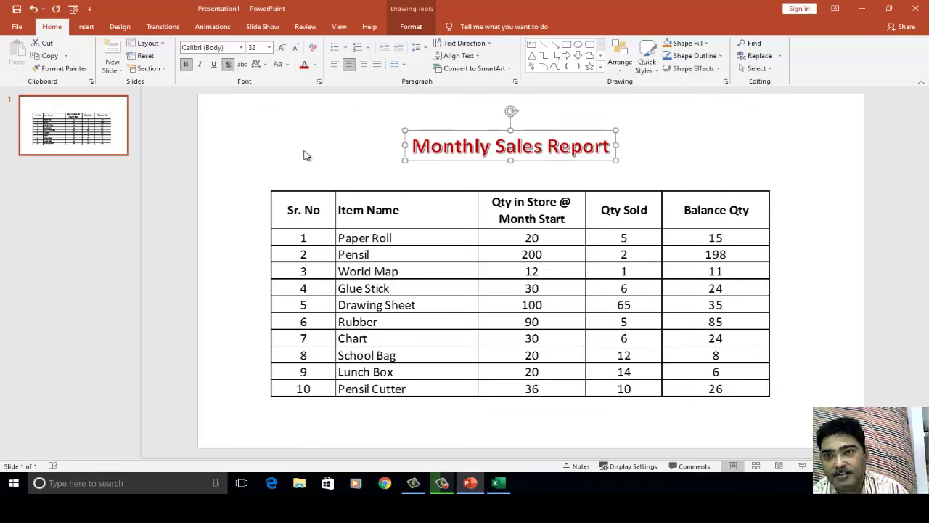
- Save the presentation with the file name demo1
left_click(15, 9)
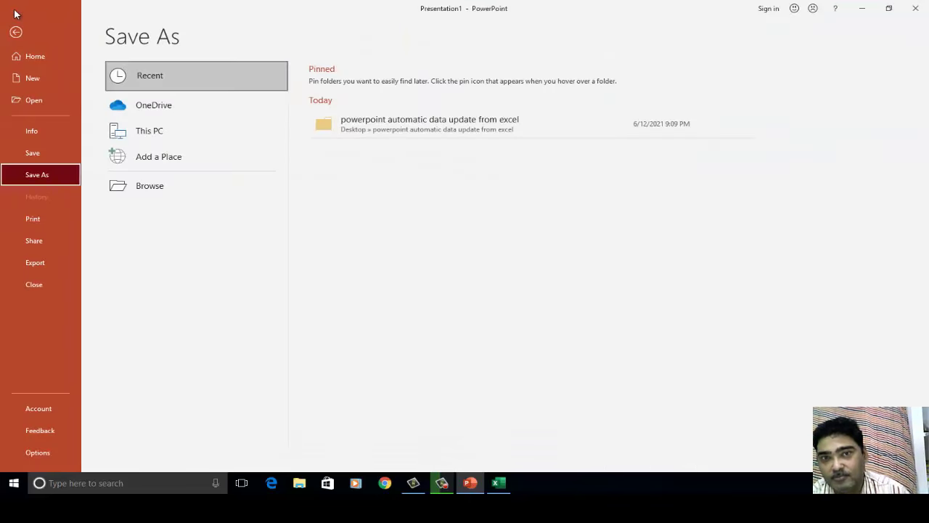
left_click(368, 247)
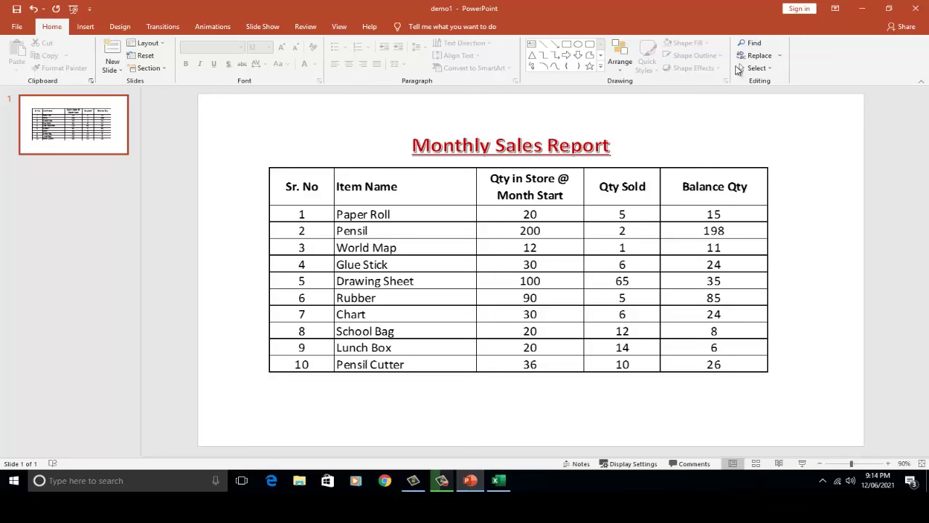
- Close PowerPoint, then enter 50 in D4 and 20 in E4 for Paper Roll
left_click(917, 10)
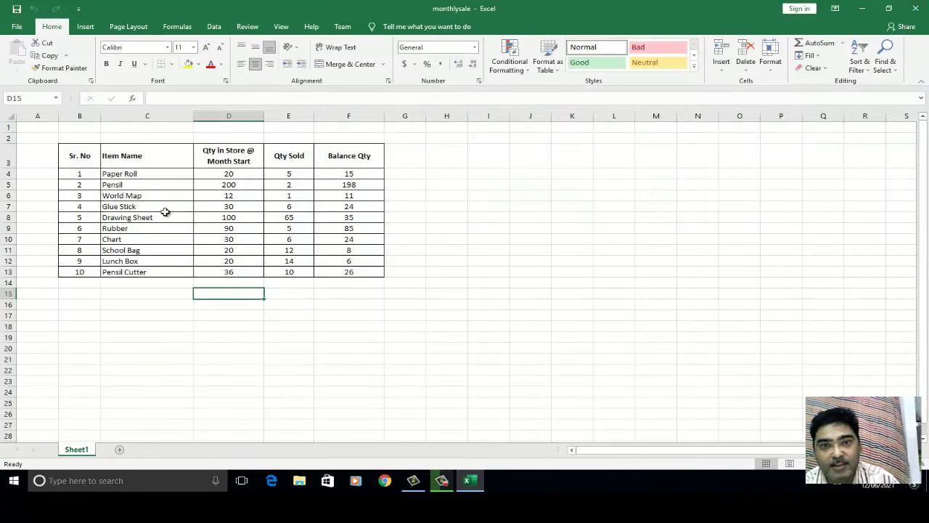
left_click(230, 176)
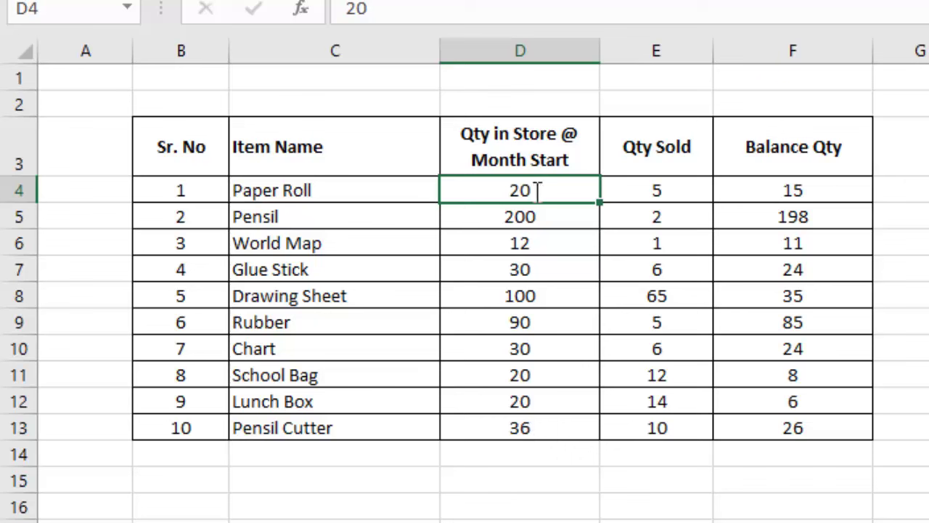
type("50")
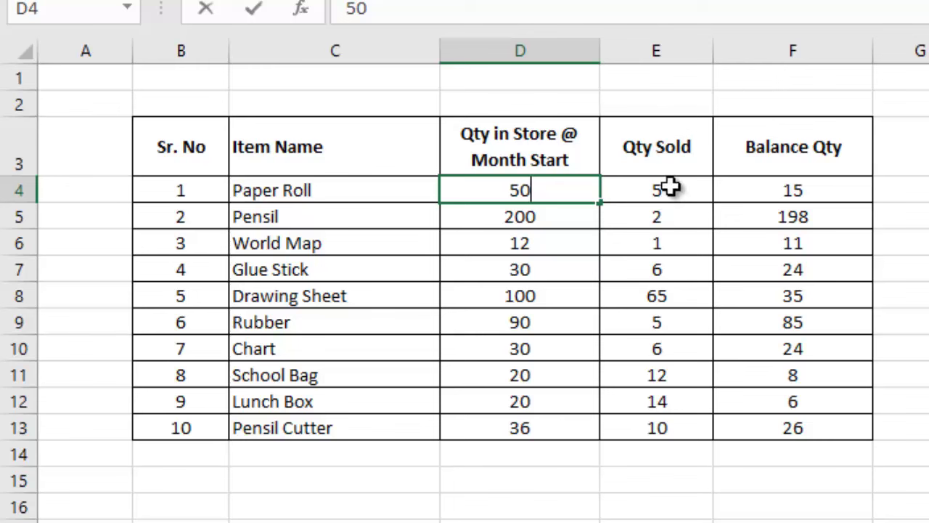
left_click(673, 189)
type("20")
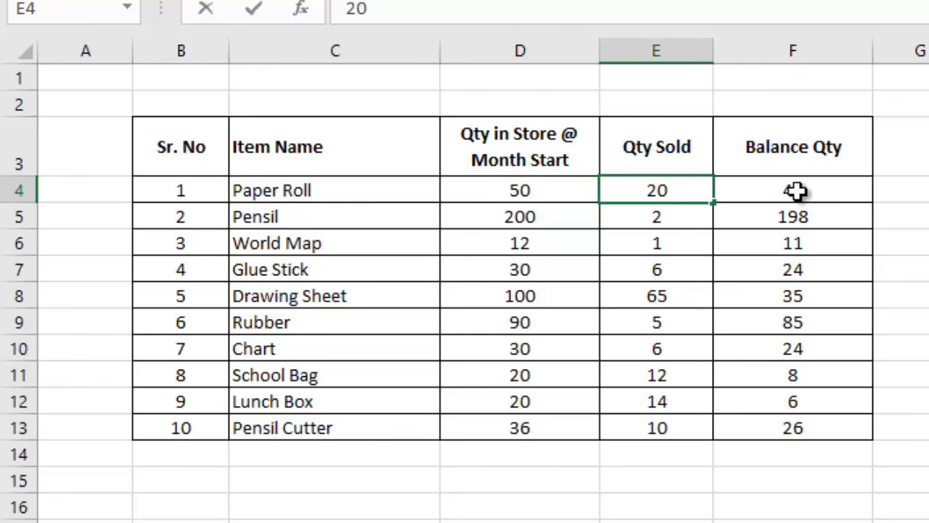
left_click(793, 190)
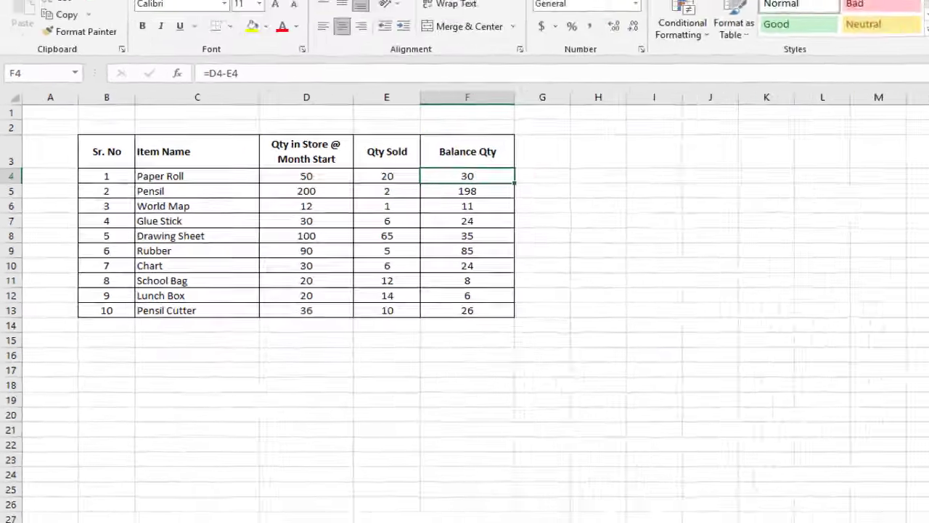
- Minimize Excel and open demo1 from the desktop in PowerPoint
left_click(864, 9)
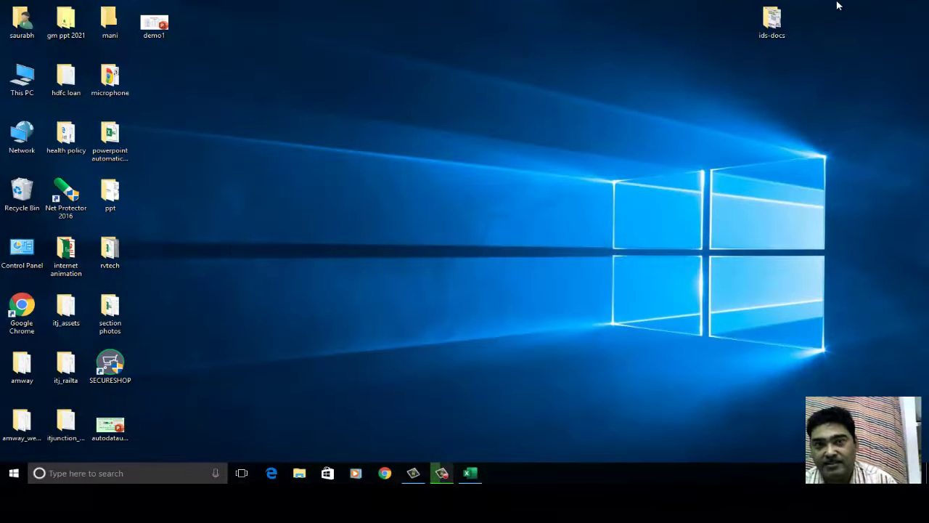
double_click(156, 28)
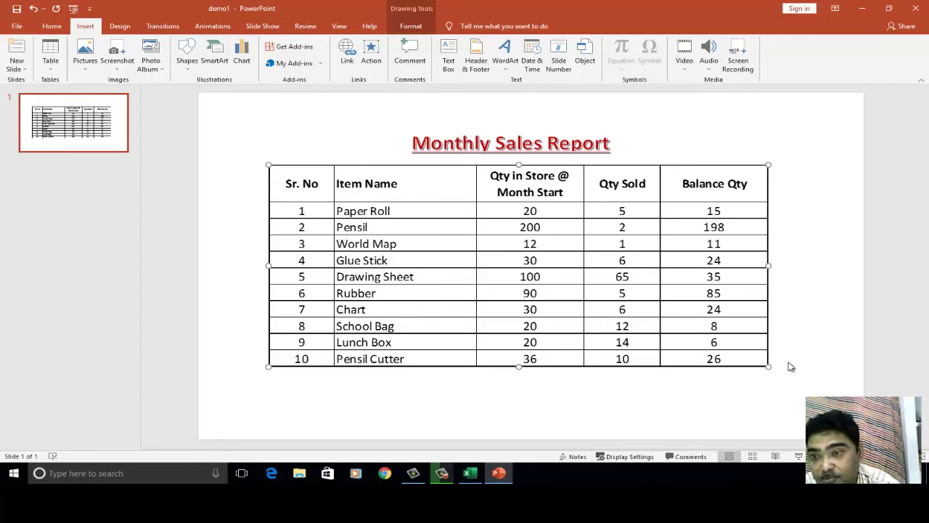
- Delete the old table and start inserting an object from a file
key("Delete")
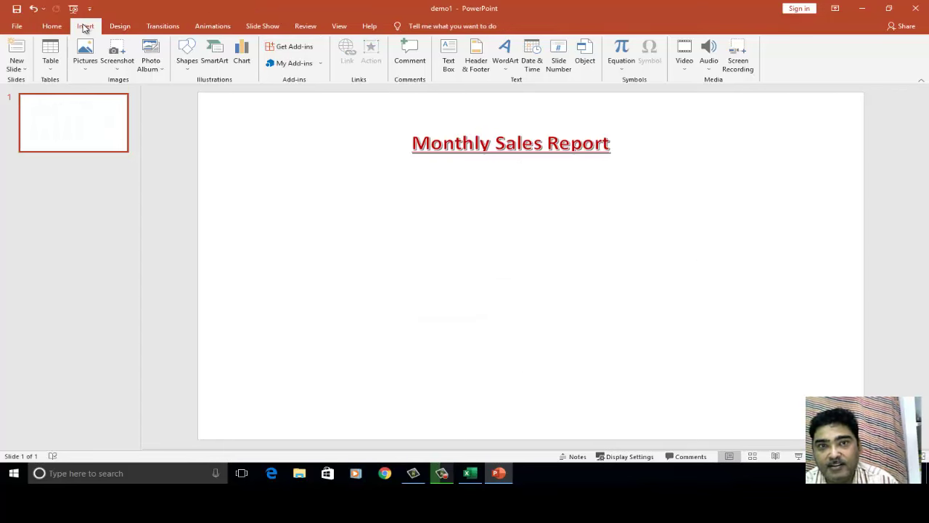
left_click(585, 62)
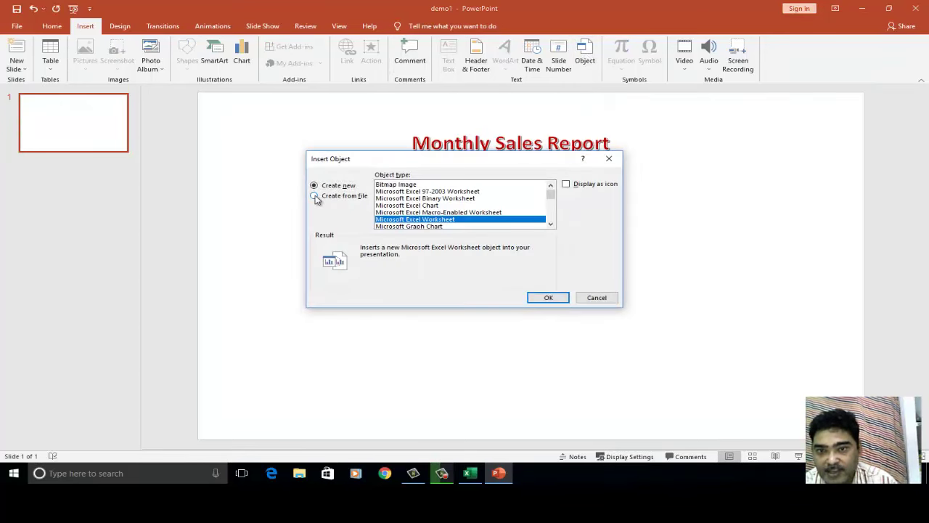
left_click(317, 197)
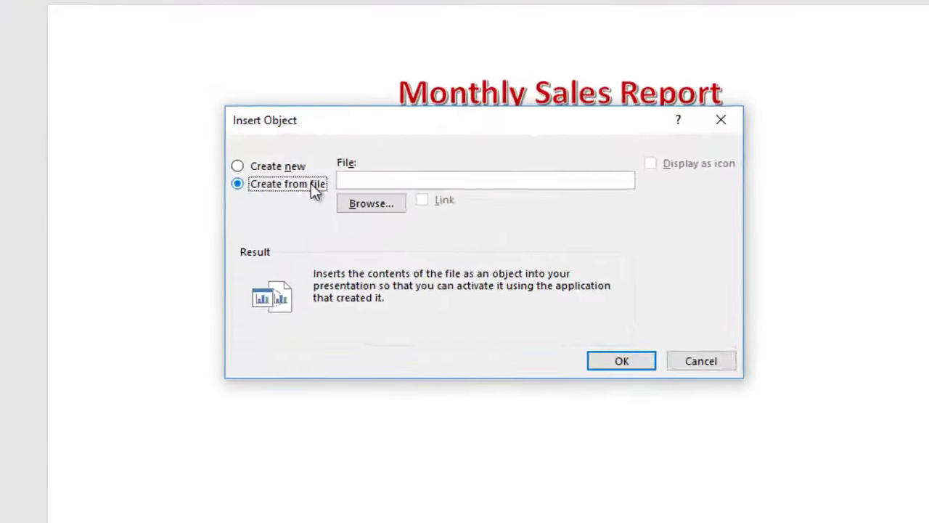
left_click(378, 204)
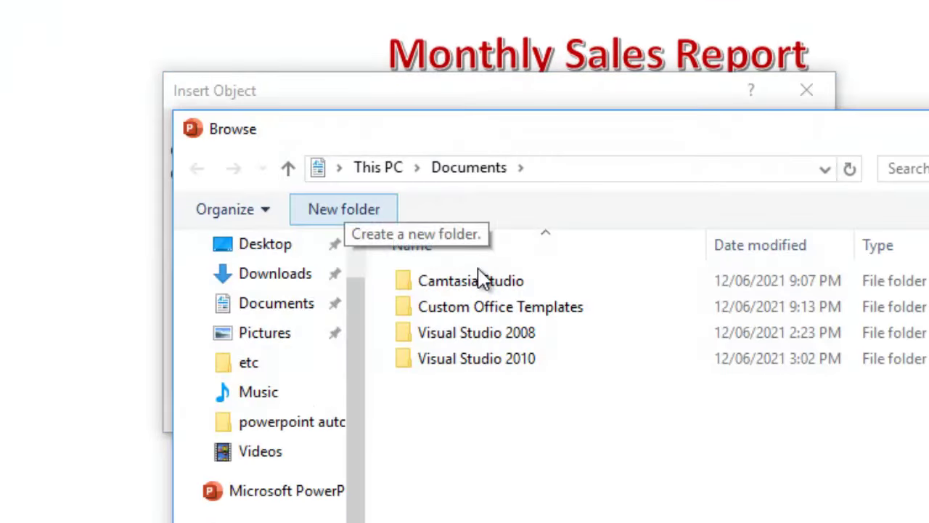
- Select monthlysale from the Desktop's powerpoint automatic data update from excel folder
left_click(267, 246)
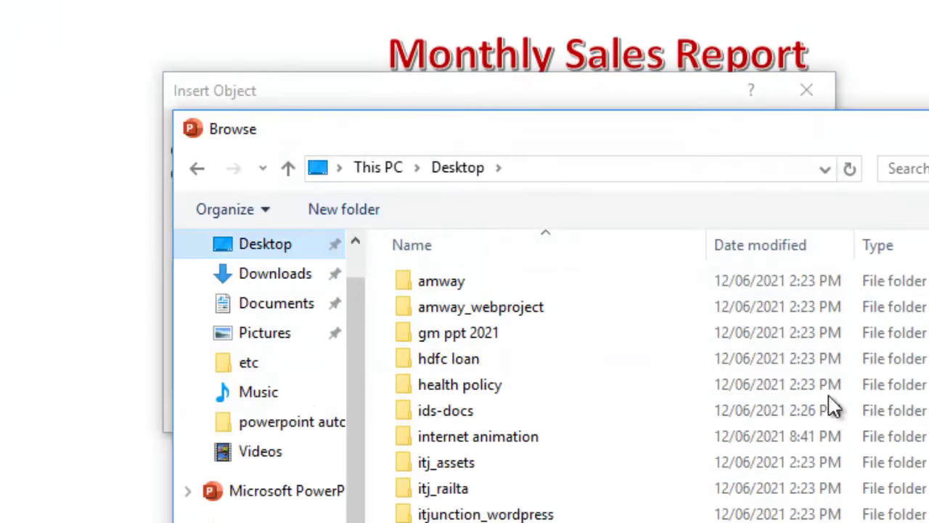
scroll(813, 429, "down", 1)
scroll(799, 443, "down", 1)
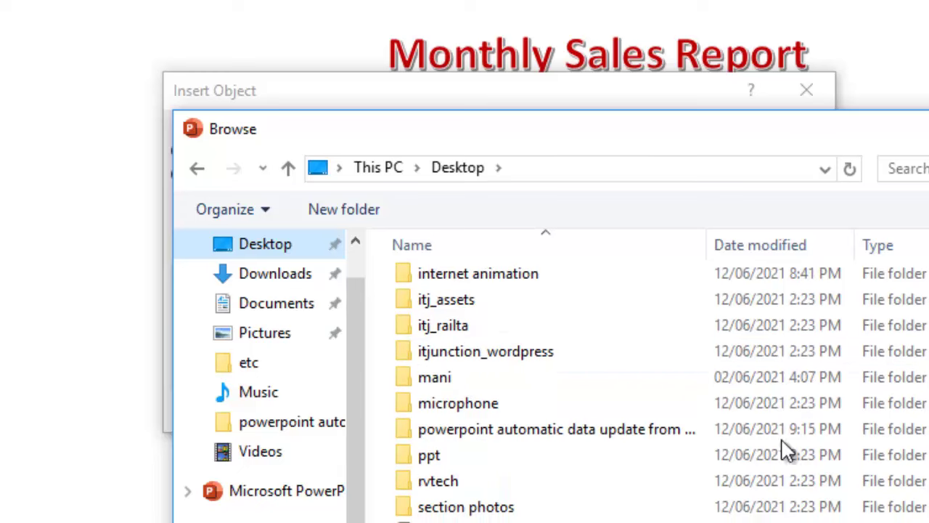
double_click(526, 435)
left_click(457, 282)
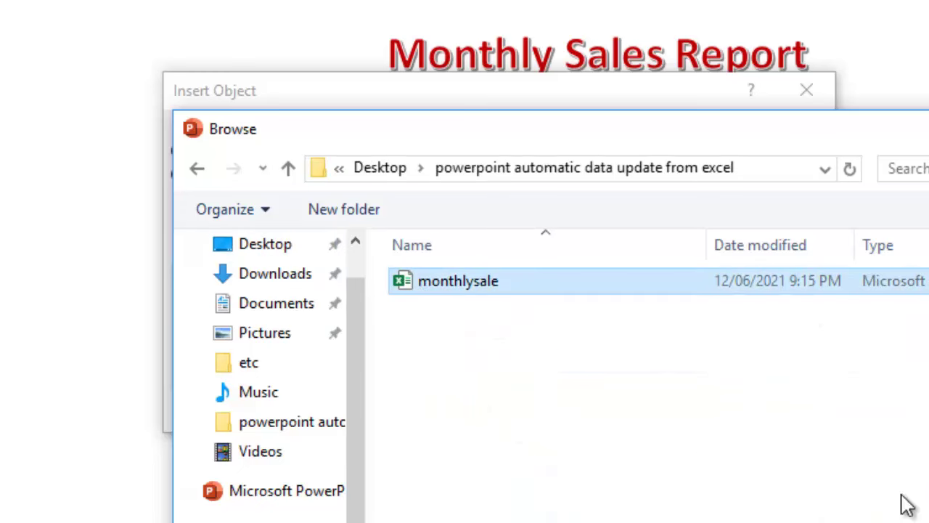
left_click(908, 506)
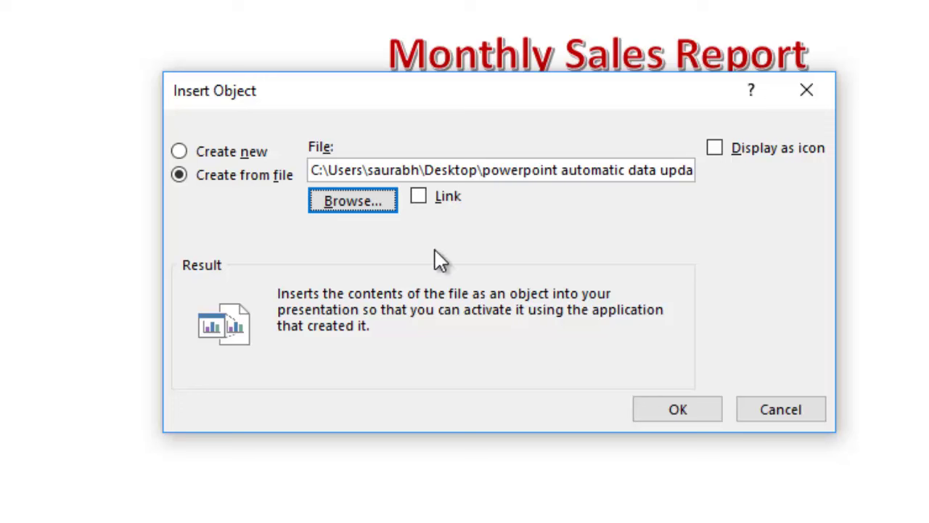
- Insert monthlysale as a linked table, enlarge it, save demo1 and close PowerPoint
left_click(419, 198)
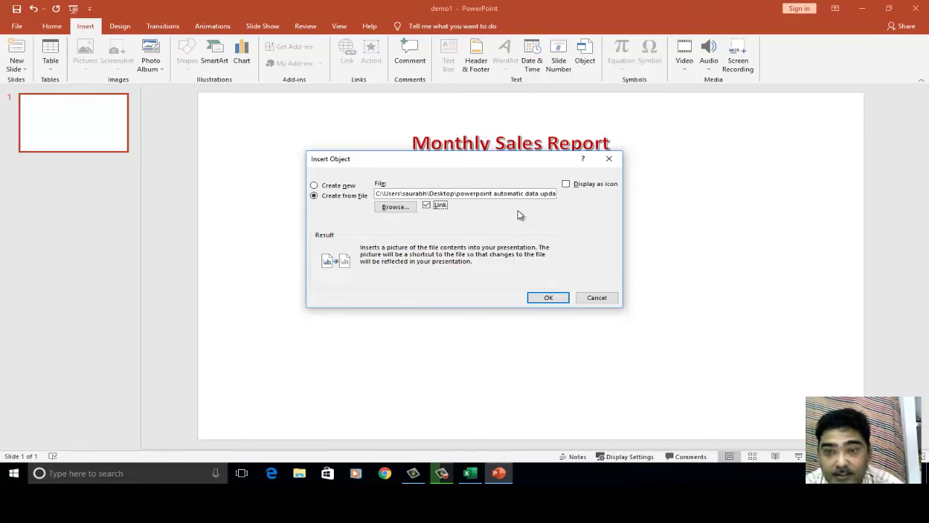
left_click(548, 297)
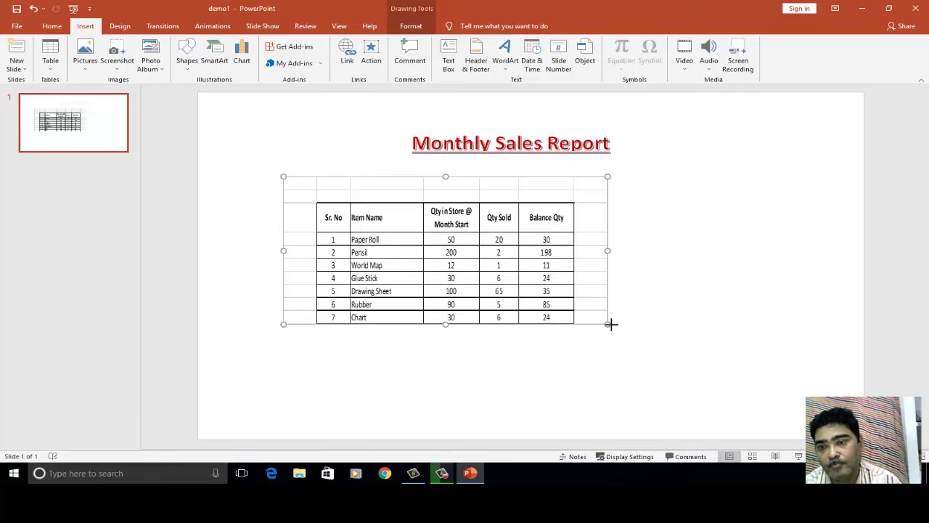
left_click_drag(611, 325, 758, 408)
left_click(817, 338)
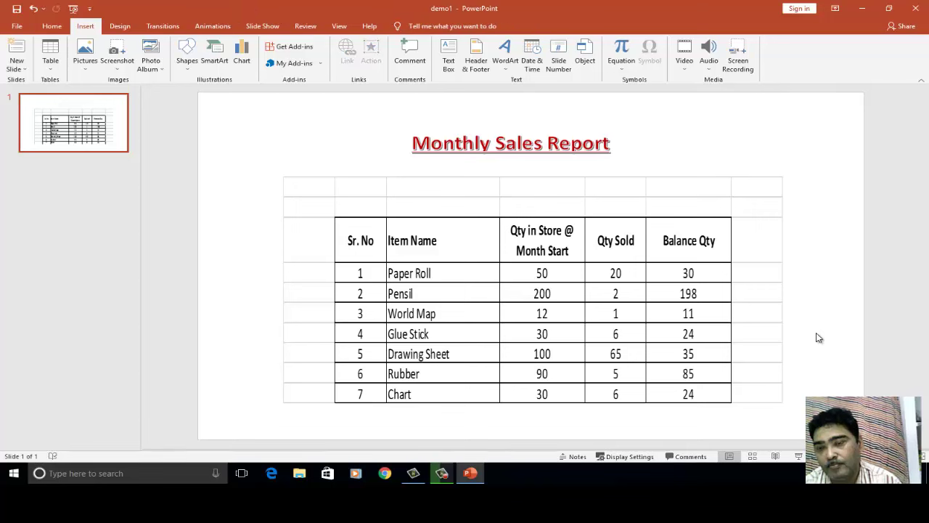
left_click(17, 10)
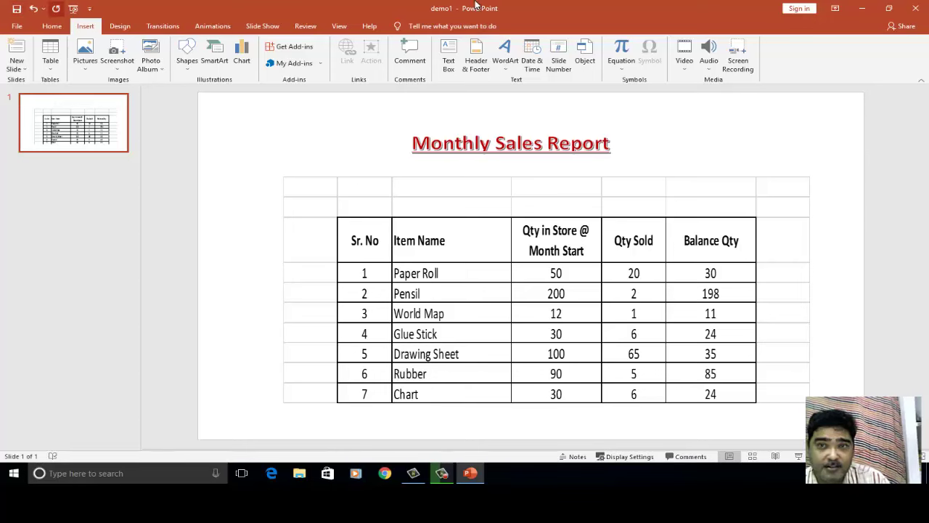
left_click(920, 10)
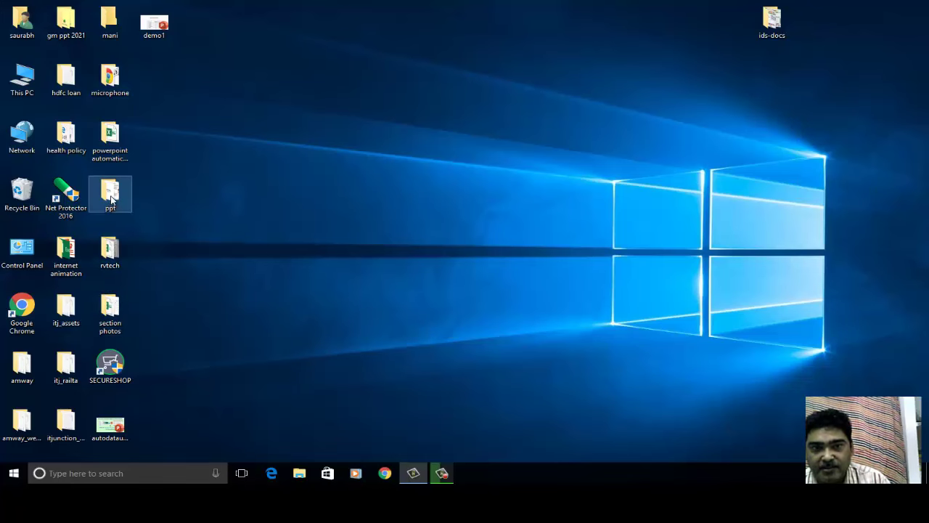
- Reopen monthlysale in Excel from the desktop's powerpoint automatic data update from excel folder
double_click(110, 136)
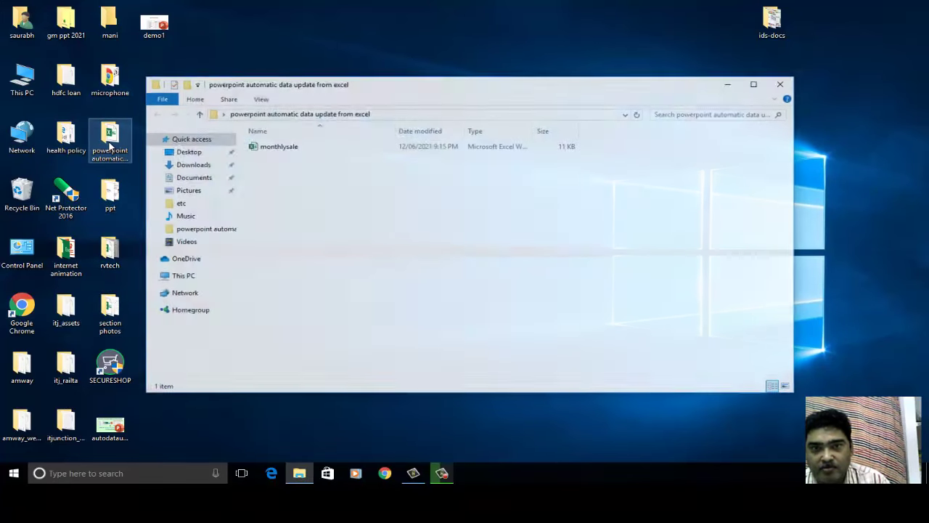
double_click(278, 148)
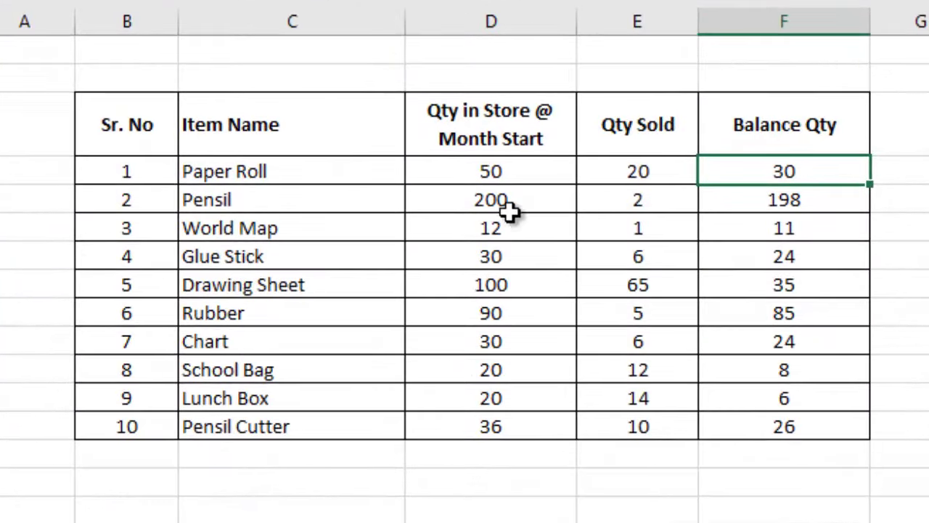
- Change Paper Roll's Qty in Store from 50 to 20 and its Qty Sold to 5 for a balance of 15
left_click(501, 171)
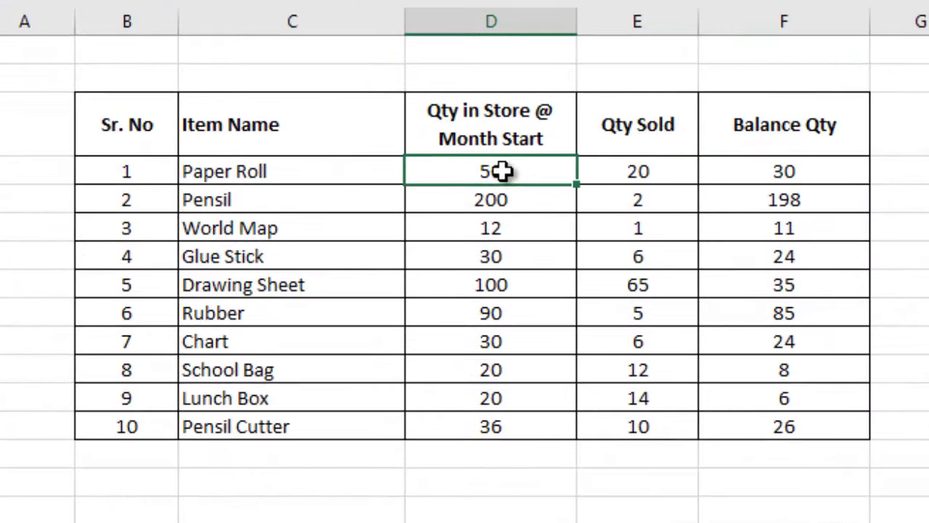
double_click(502, 171)
key("BackSpace")
key("BackSpace")
type("20")
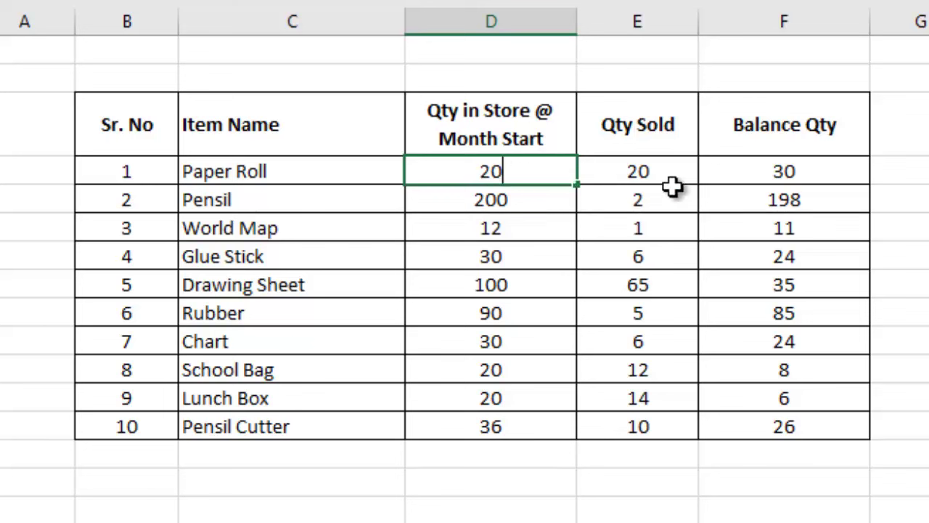
left_click(674, 173)
key("Delete")
key("Delete")
type("5")
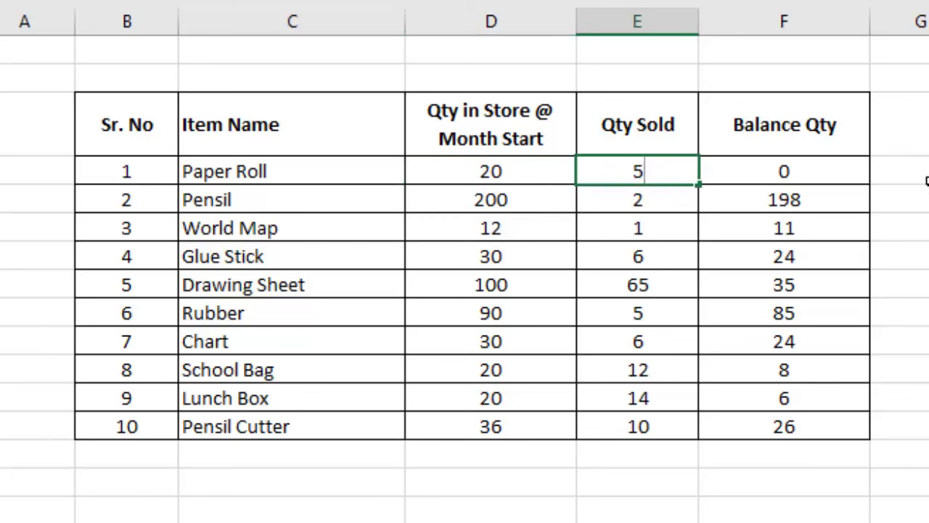
left_click(922, 174)
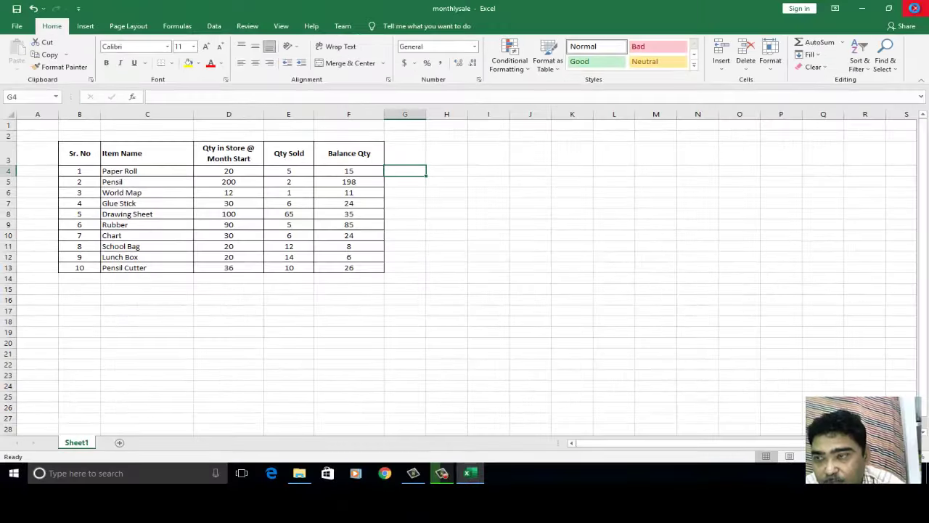
- Close Excel and File Explorer, then reopen demo1 from the desktop and choose Update Links
left_click(915, 9)
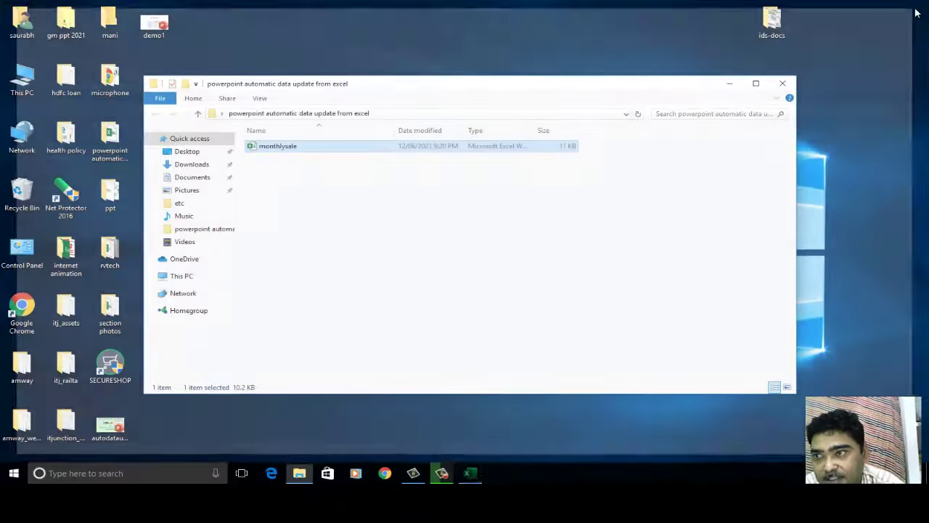
left_click(779, 85)
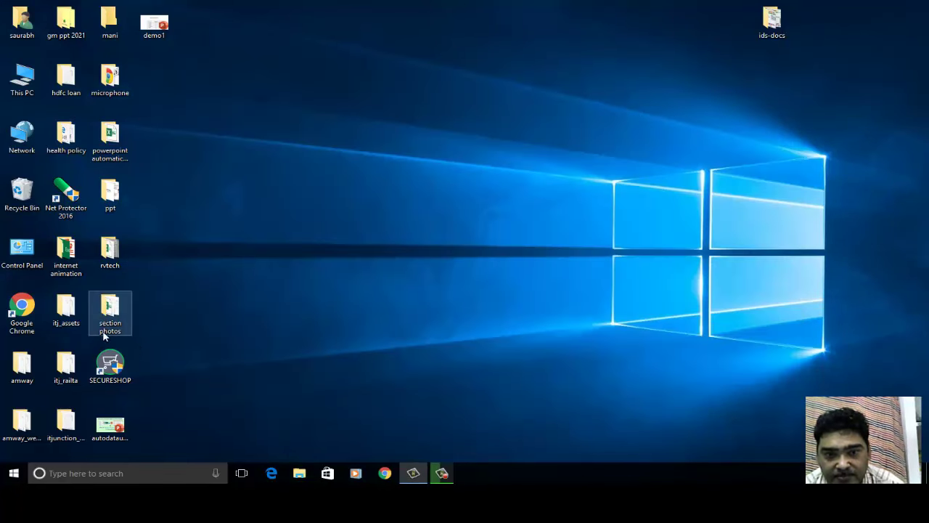
double_click(170, 27)
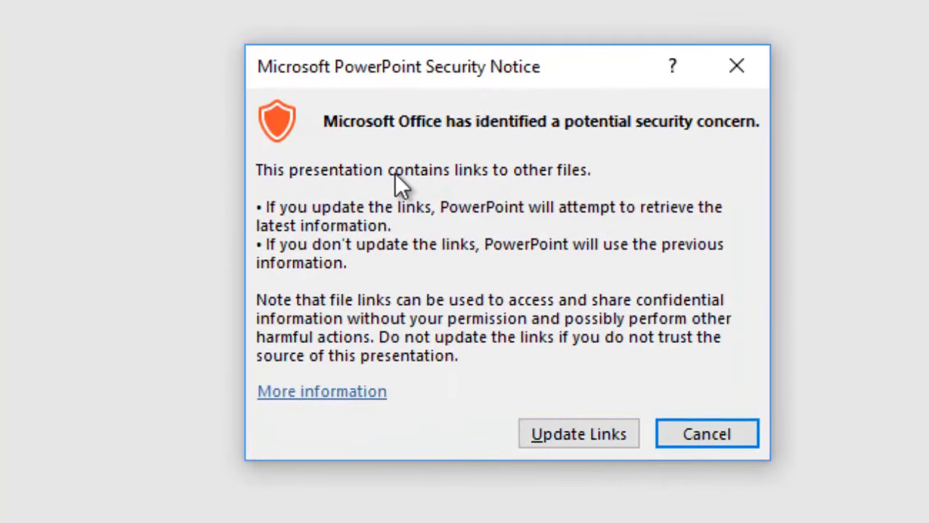
left_click(574, 437)
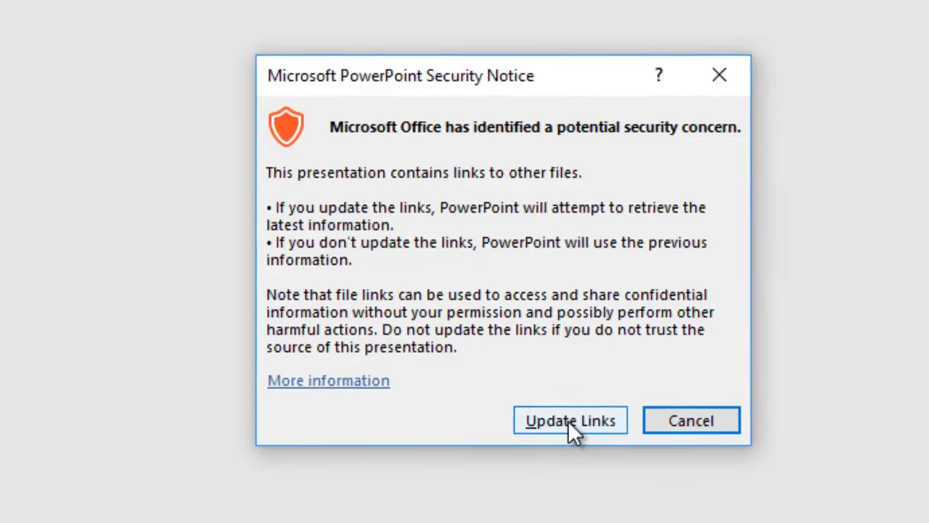